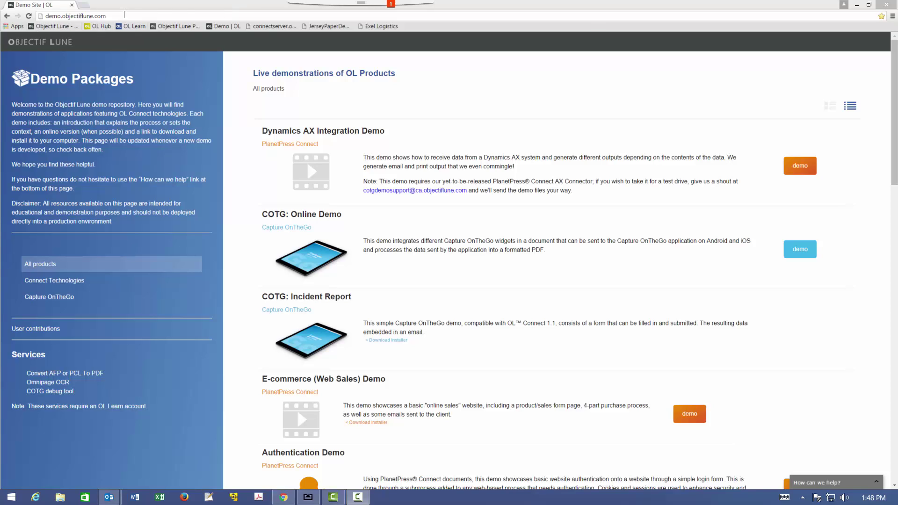
- Bring the Objectif Lune Demo Site in Chrome to the front
{"action": "key", "text": "alt+Tab"}
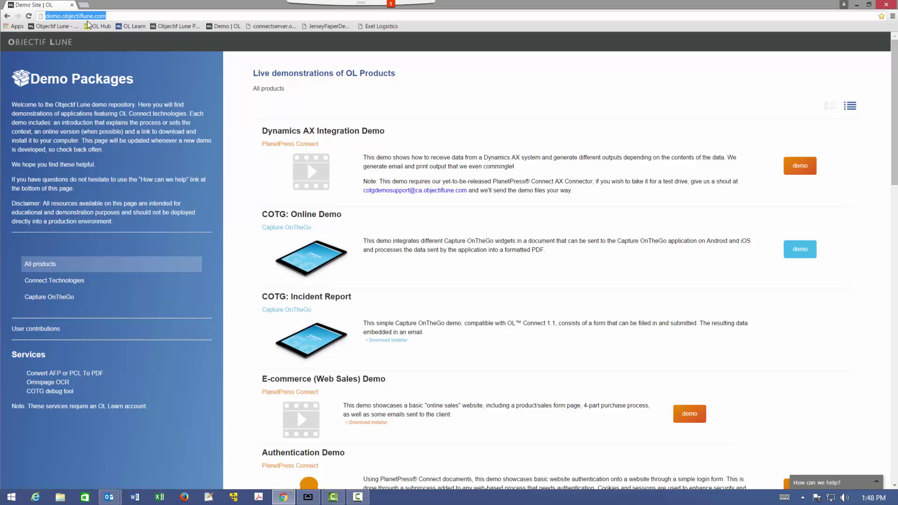
{"action": "left_click", "coordinate": [708, 134]}
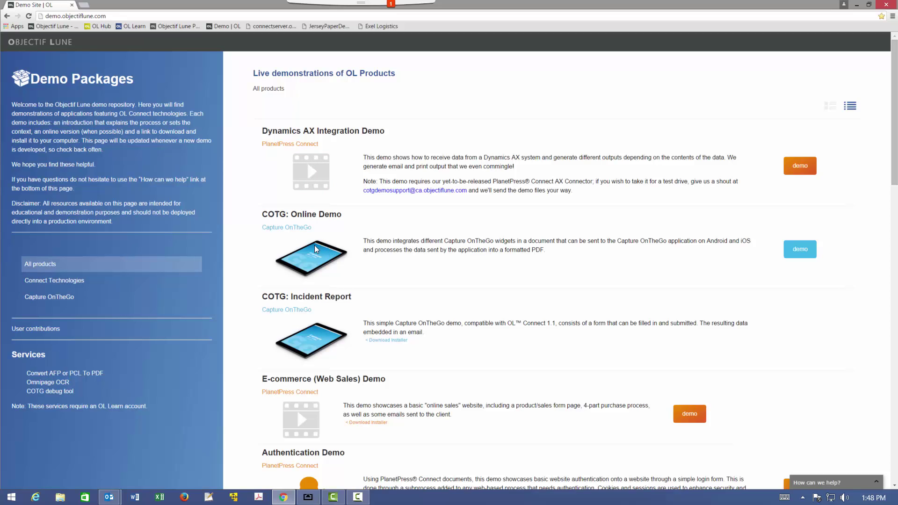
- Open the COTG: Online Demo generator form and enter company Objectif Lune and the contact's full name
{"action": "left_click", "coordinate": [804, 250]}
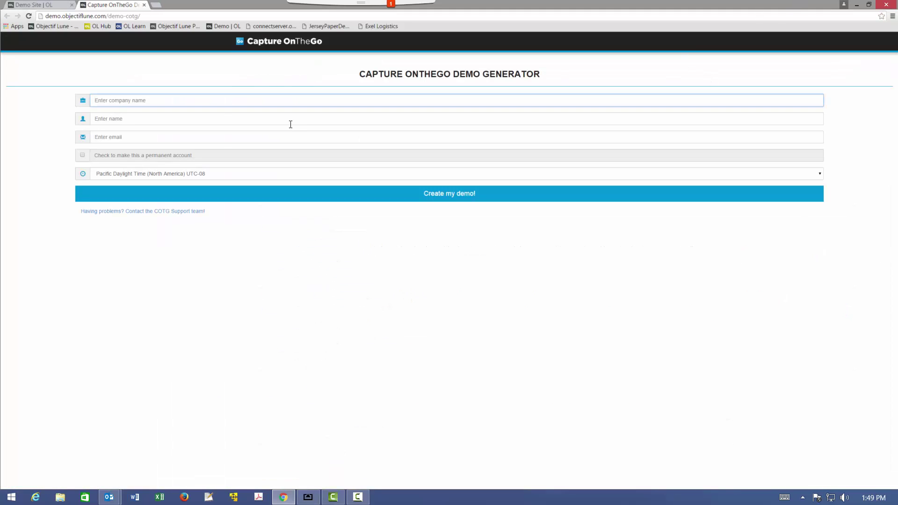
{"action": "type", "text": "Objec"}
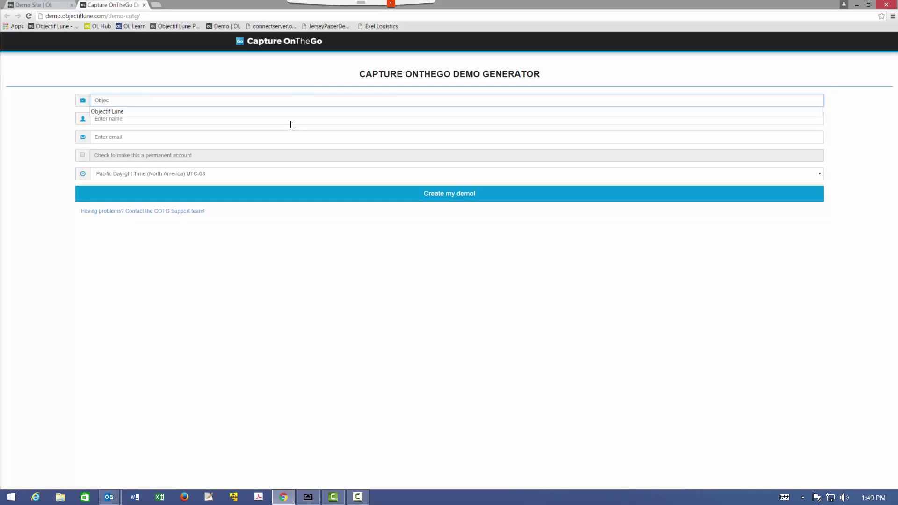
{"action": "key", "text": "Down"}
{"action": "key", "text": "Return"}
{"action": "key", "text": "Tab"}
{"action": "type", "text": "Thomas"}
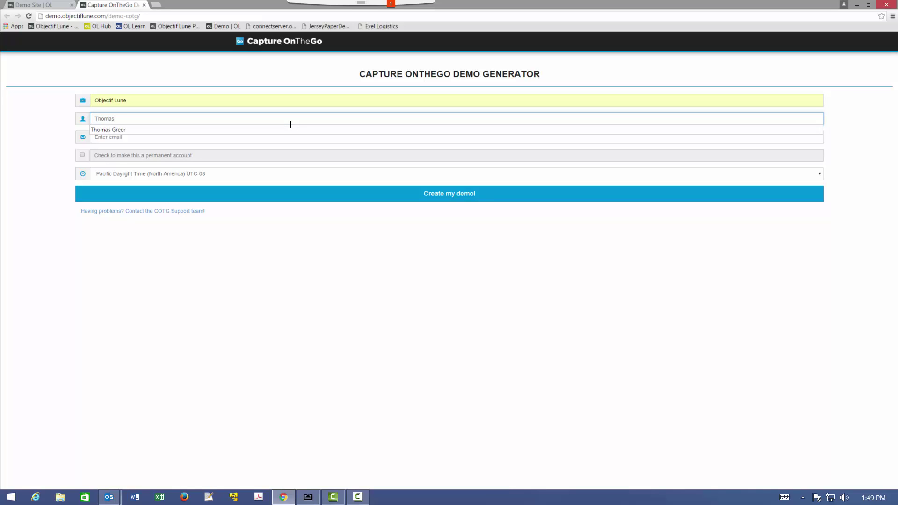
{"action": "key", "text": "Down"}
{"action": "key", "text": "Return"}
{"action": "key", "text": "Tab"}
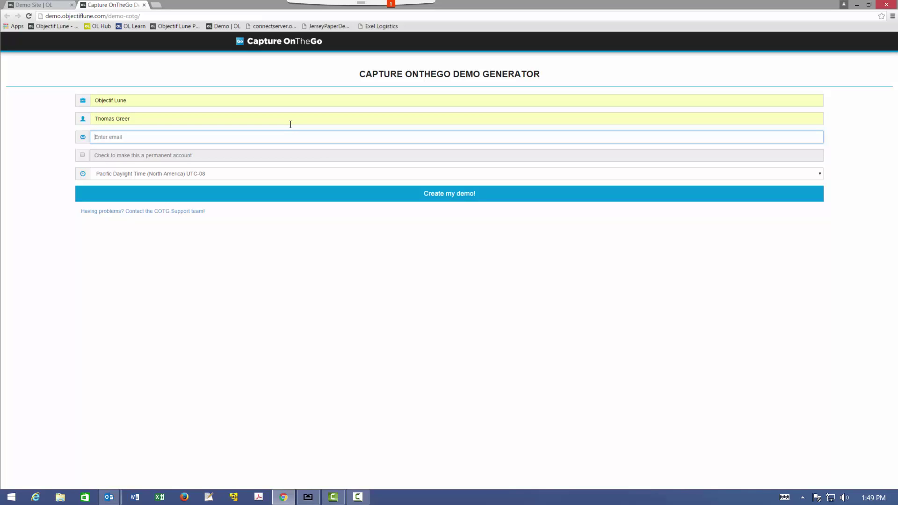
- Fill in the contact's e-mail, make it a permanent account, and set Eastern Standard Time
{"action": "type", "text": "greert"}
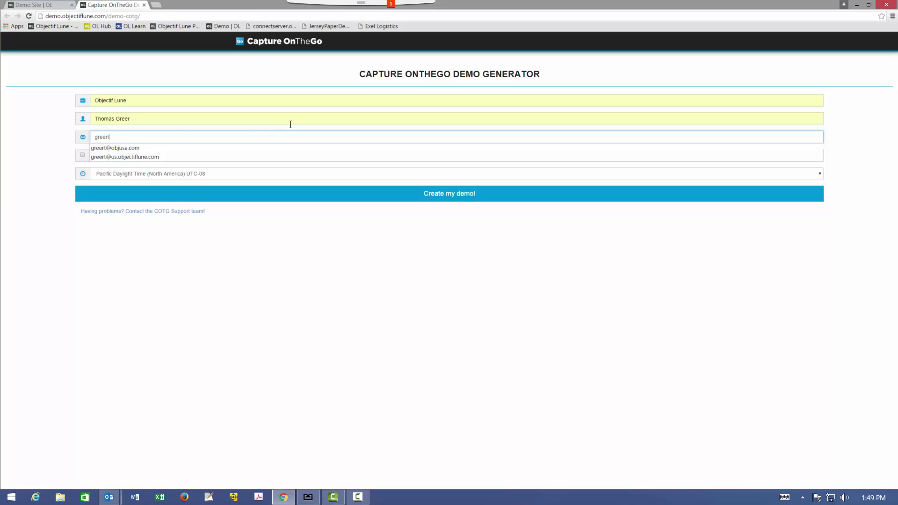
{"action": "key", "text": "Down"}
{"action": "key", "text": "Return"}
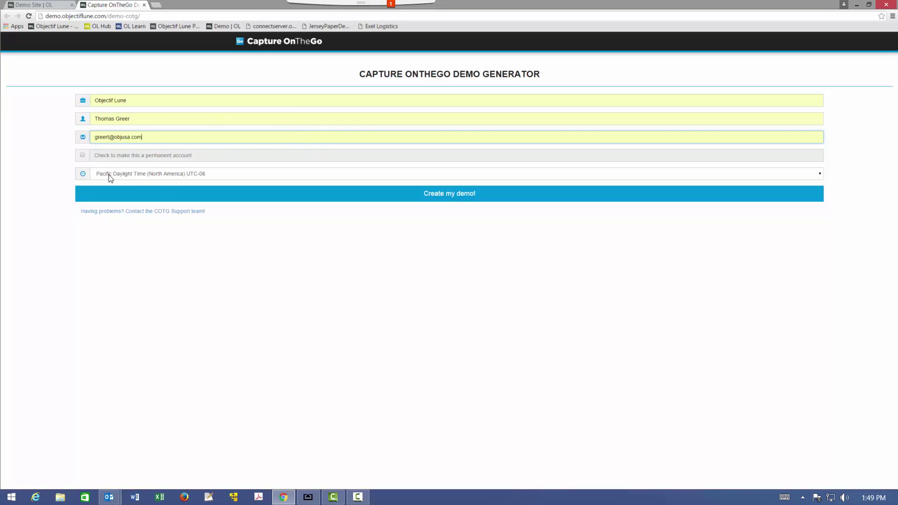
{"action": "key", "text": "Tab"}
{"action": "key", "text": "space"}
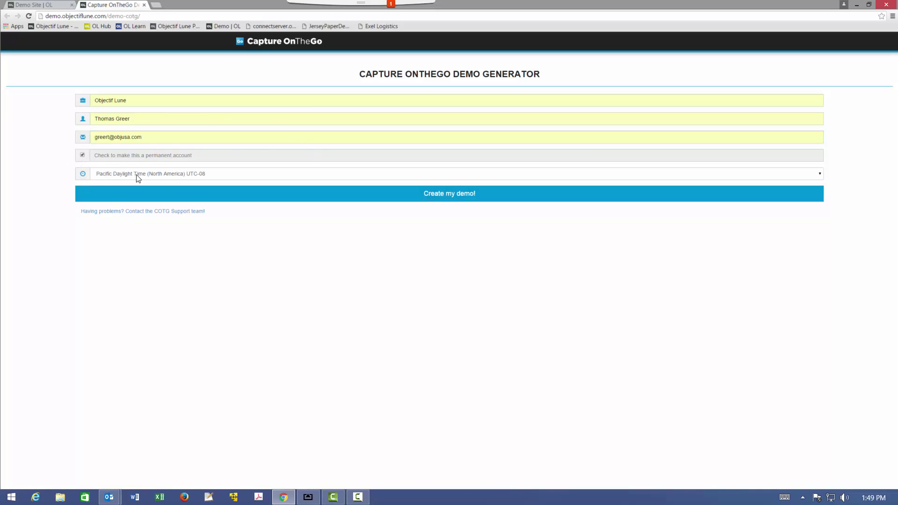
{"action": "left_click", "coordinate": [150, 174]}
{"action": "key", "text": "Return"}
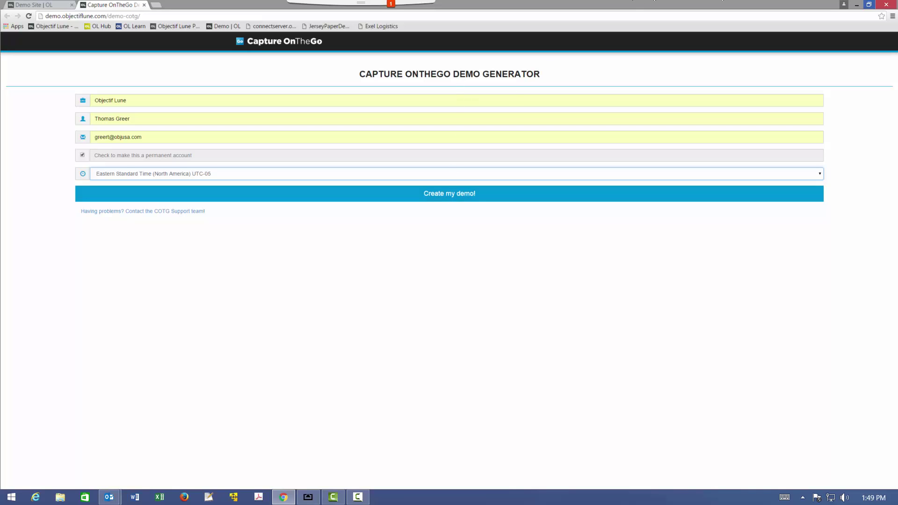
- Minimize the browser and scroll the Capture OnTheGo Demo Confirmation e-mail to its Demo Information
{"action": "left_click", "coordinate": [886, 4]}
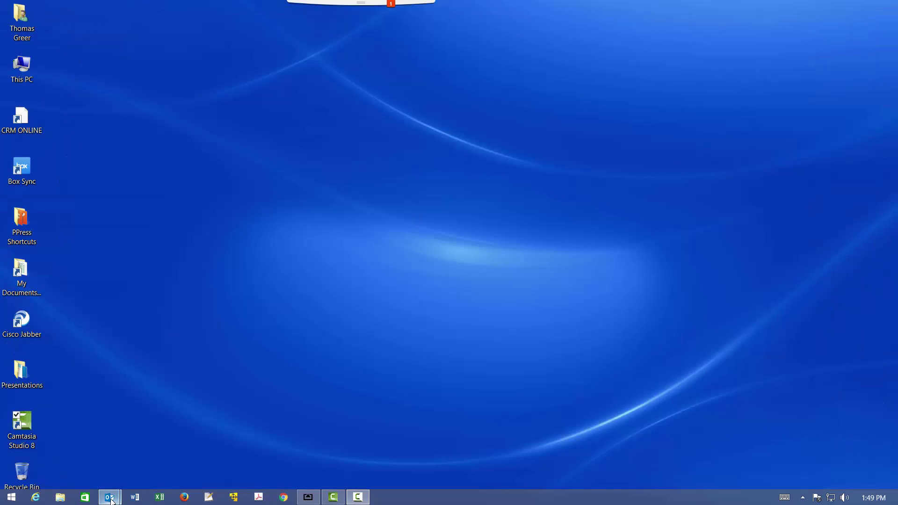
{"action": "mouse_move", "coordinate": [112, 501]}
{"action": "left_click", "coordinate": [179, 407]}
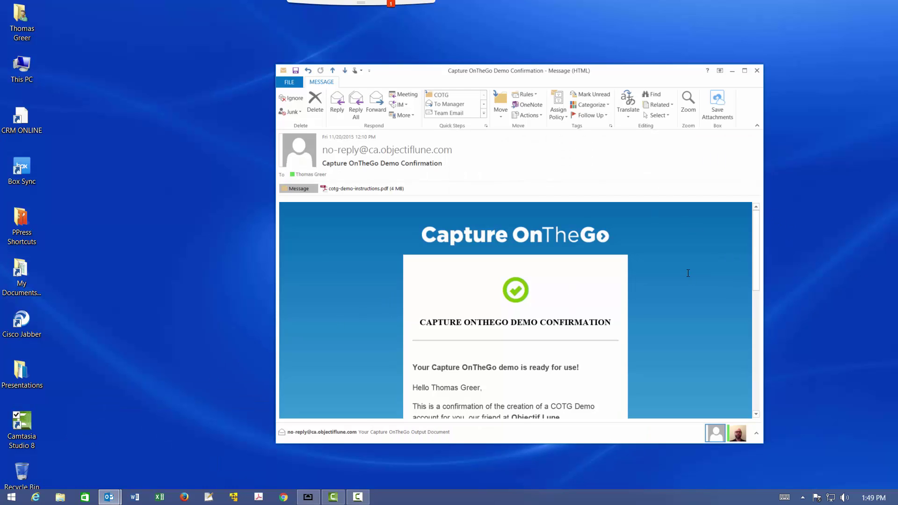
{"action": "scroll", "coordinate": [690, 280], "scroll_direction": "down", "scroll_amount": 3}
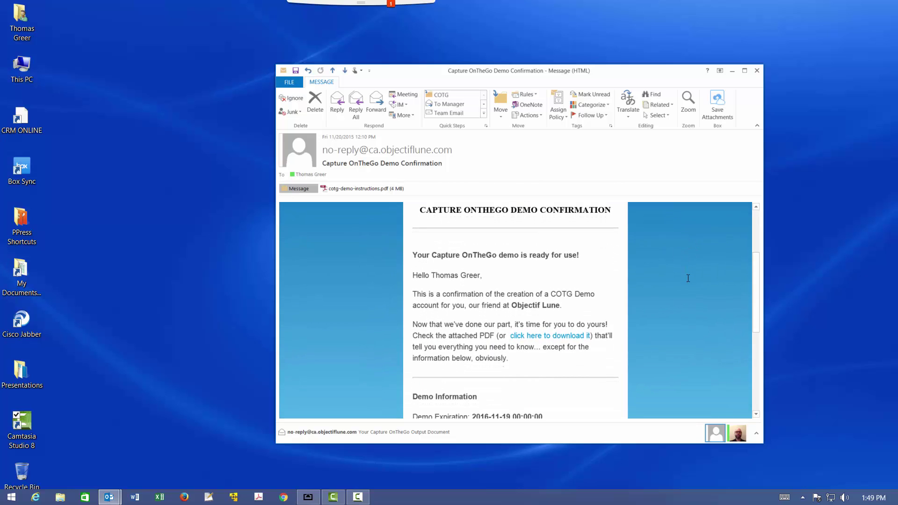
{"action": "scroll", "coordinate": [688, 278], "scroll_direction": "down", "scroll_amount": 3}
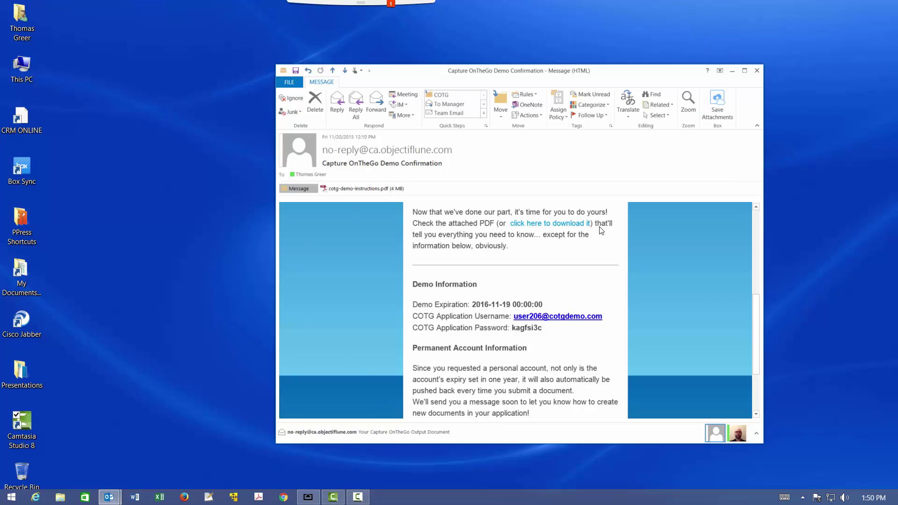
- Bring the mirrored iPhone screen in AirServer to the front
{"action": "left_click", "coordinate": [304, 497]}
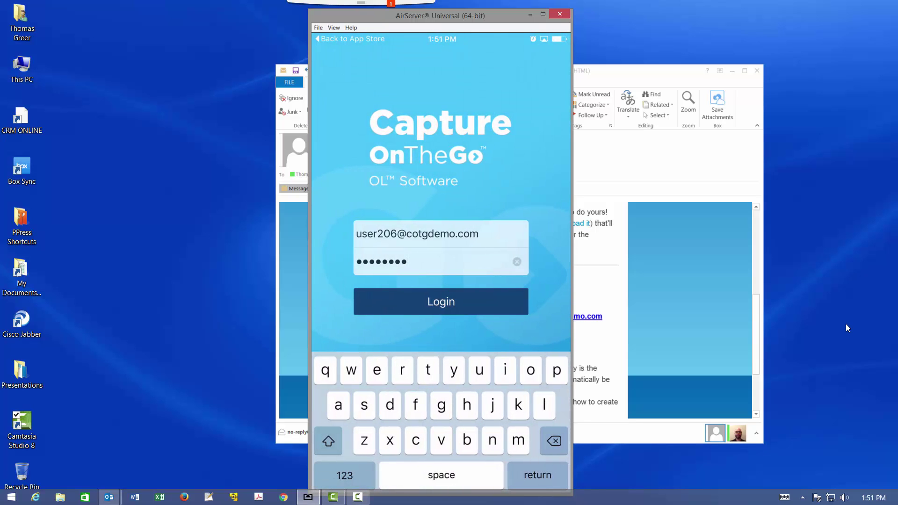
- Close the Outlook confirmation message and log in to Capture OnTheGo with the demo account
{"action": "left_click_drag", "start_coordinate": [623, 75], "coordinate": [707, 70]}
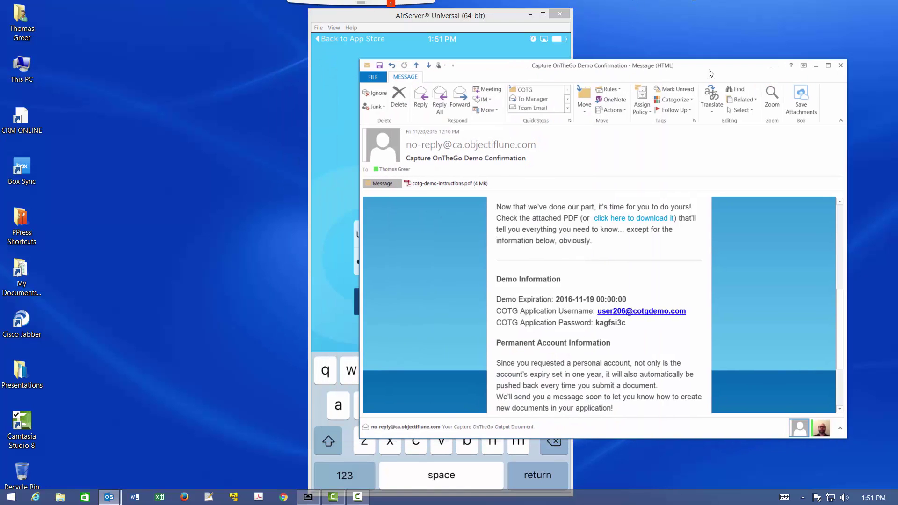
{"action": "left_click", "coordinate": [842, 66]}
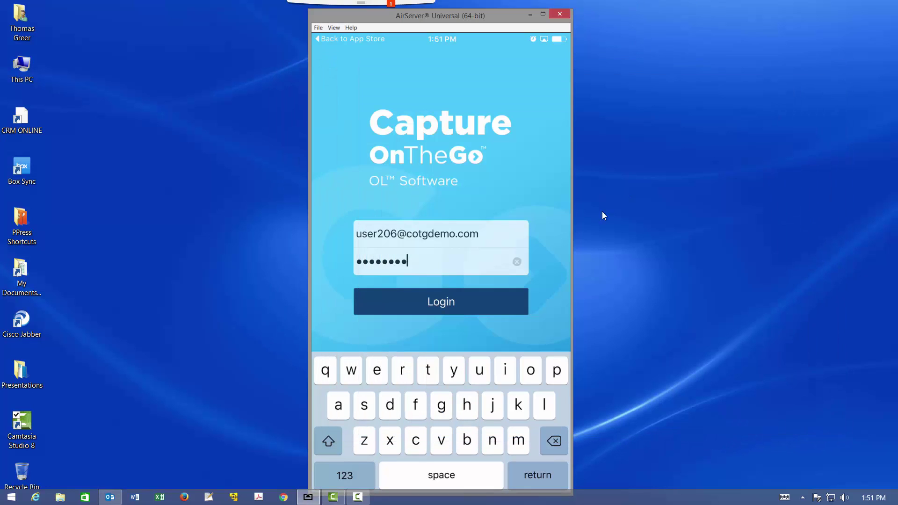
{"action": "left_click", "coordinate": [440, 290]}
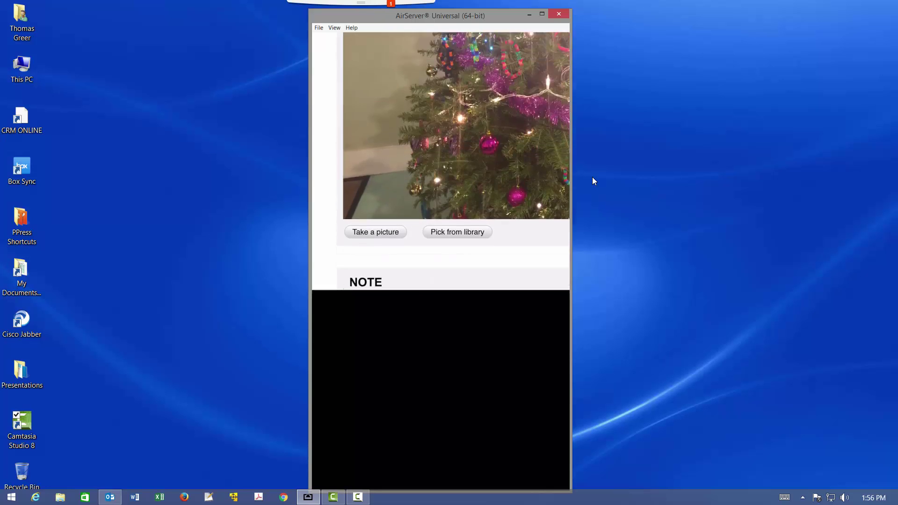
- Minimize the AirServer mirrored phone window to the taskbar
{"action": "left_click", "coordinate": [529, 14]}
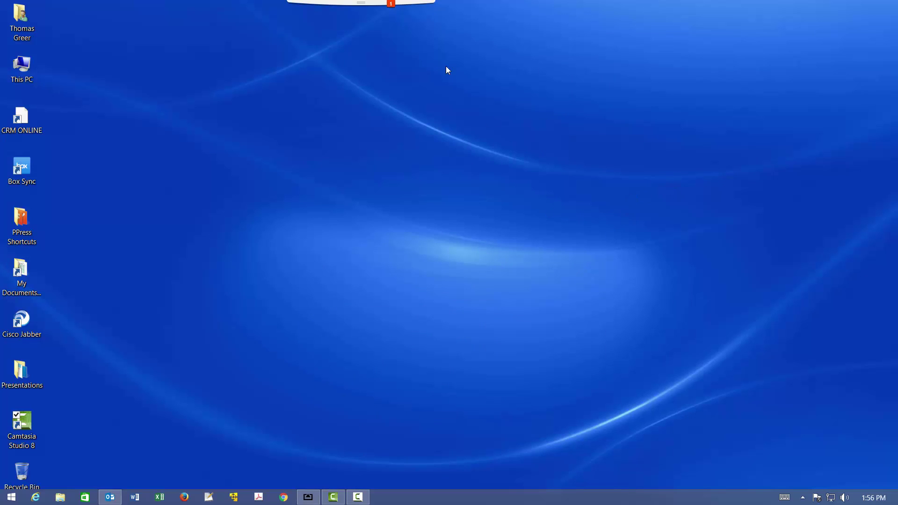
- Restore the mirrored phone window and type a test note into the NOTE field, fixing a typo
{"action": "mouse_move", "coordinate": [309, 496]}
{"action": "left_click", "coordinate": [330, 458]}
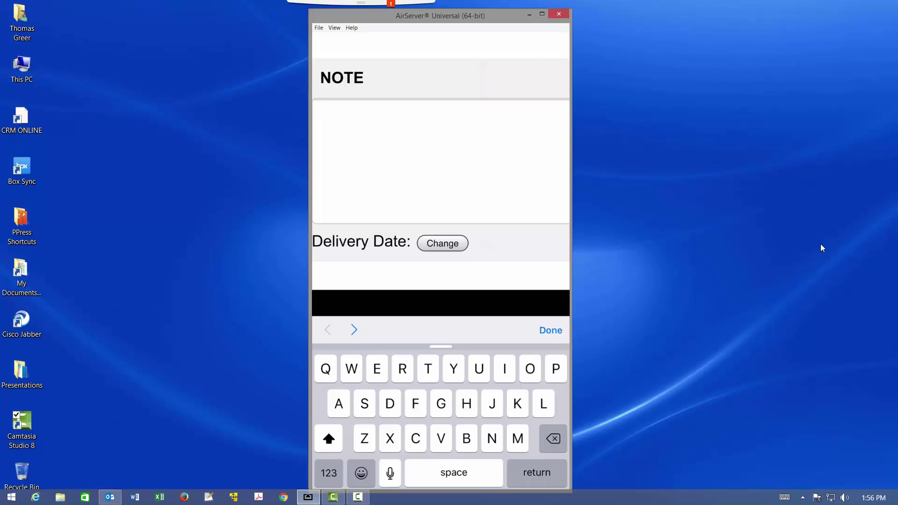
{"action": "type", "text": "Huiuhgf"}
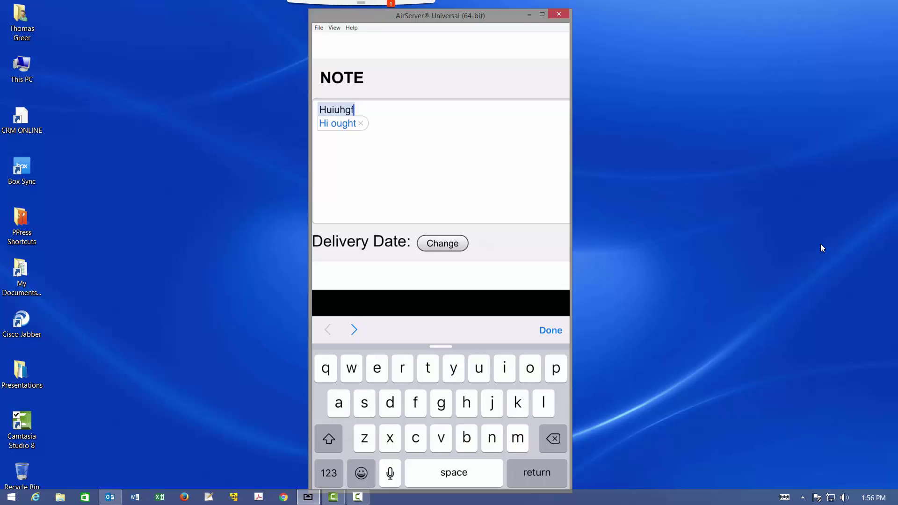
{"action": "key", "text": "BackSpace"}
{"action": "key", "text": "BackSpace"}
{"action": "key", "text": "BackSpace"}
{"action": "key", "text": "BackSpace"}
{"action": "key", "text": "BackSpace"}
{"action": "key", "text": "BackSpace"}
{"action": "key", "text": "BackSpace"}
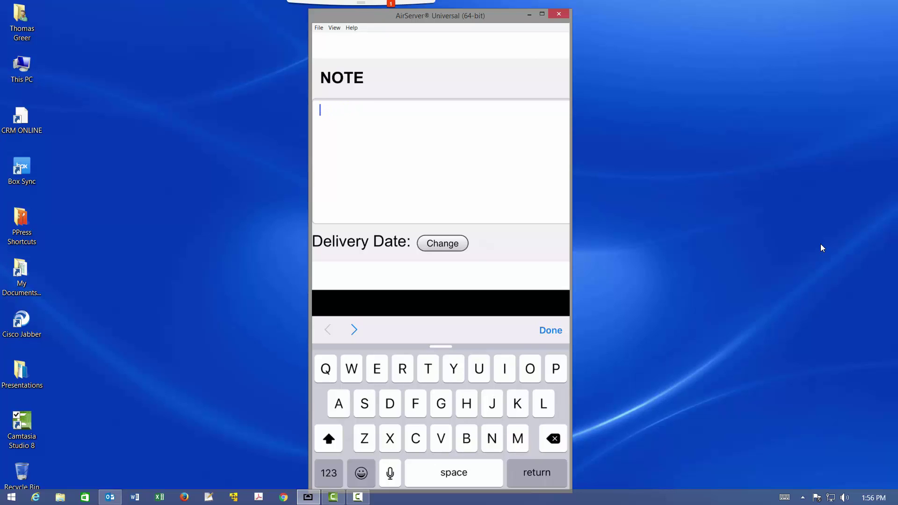
{"action": "type", "text": "Testing."}
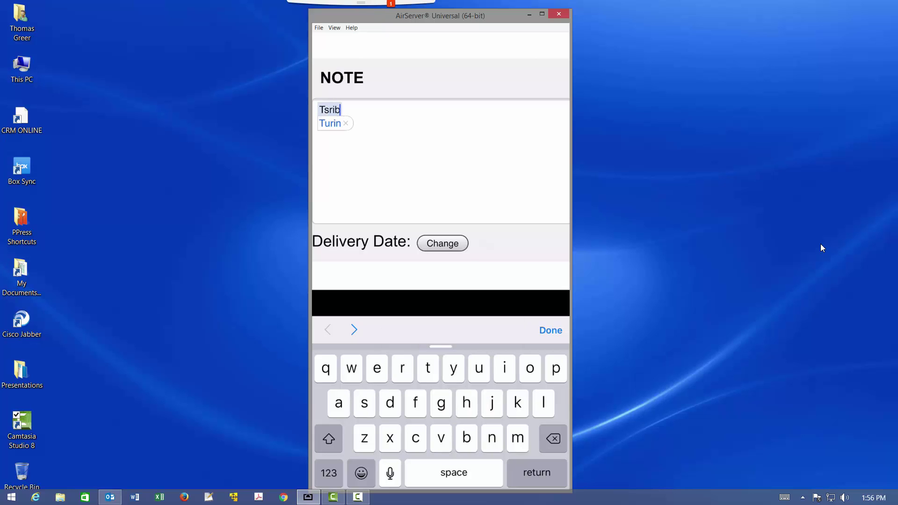